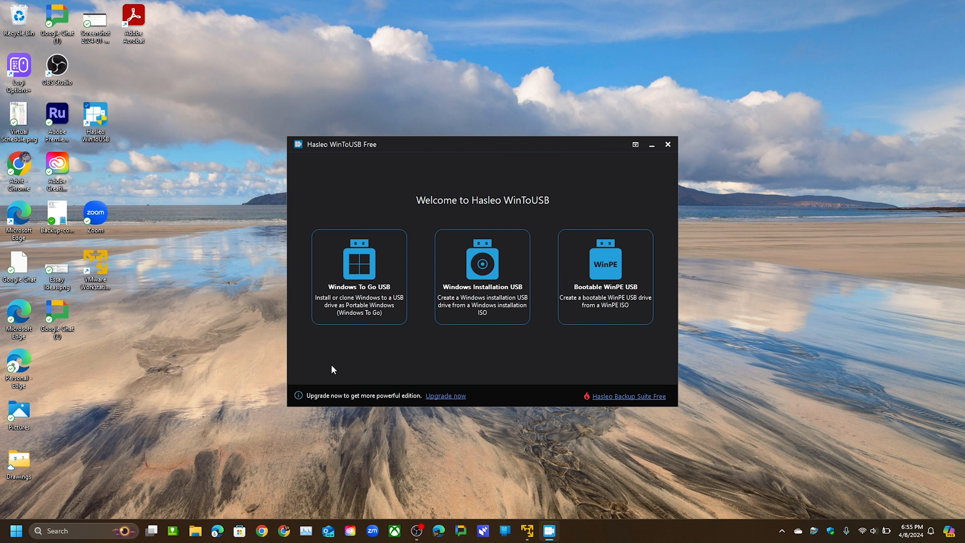
- Start a Windows Installation USB setup with Windows 10 x64.iso from the Downloads\ISOfiles\Win10 x64 folder as the installation source
left_click(458, 278)
left_click(520, 206)
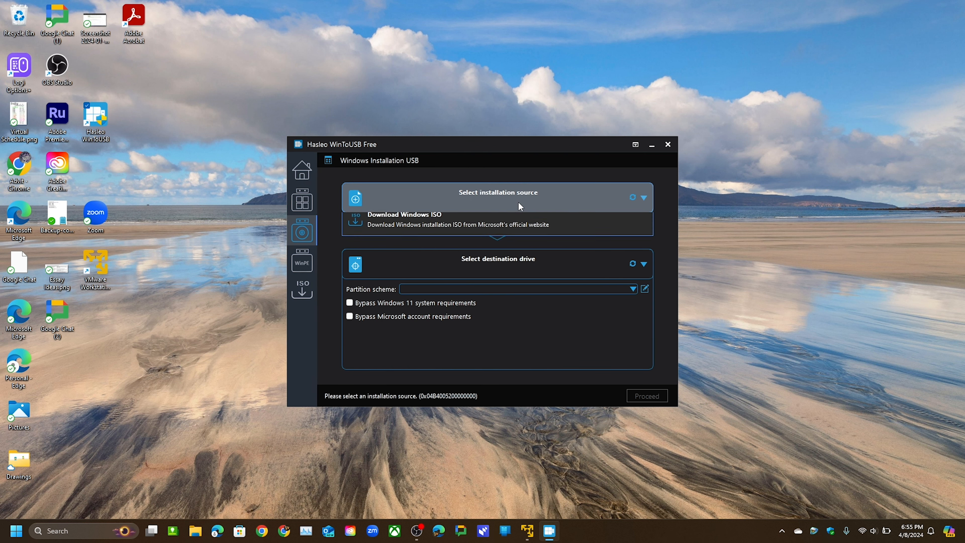
left_click(510, 262)
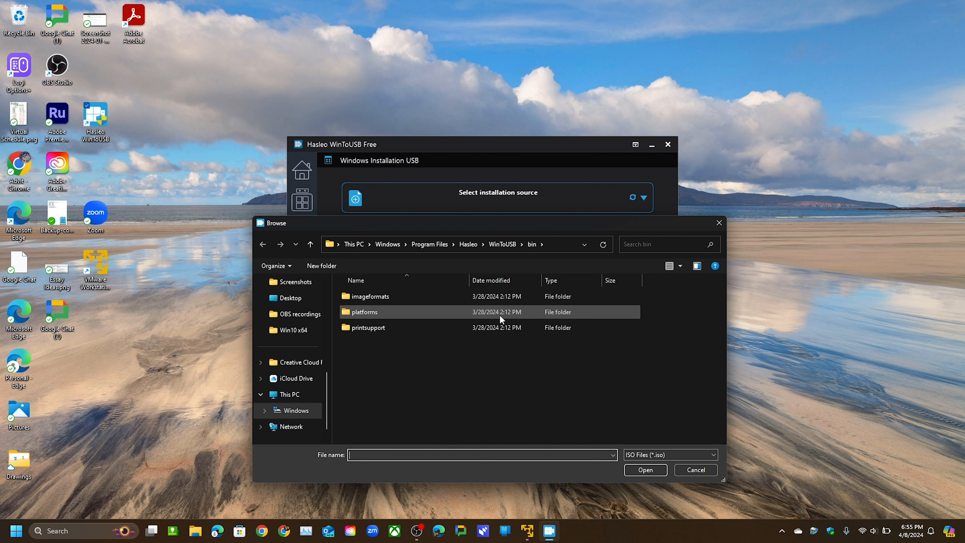
scroll(292, 415, "up", 3)
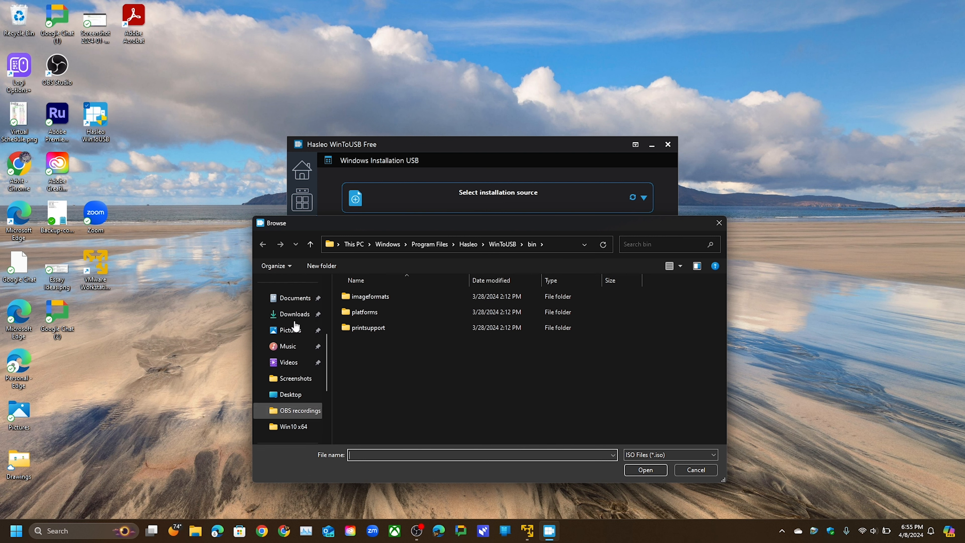
left_click(294, 313)
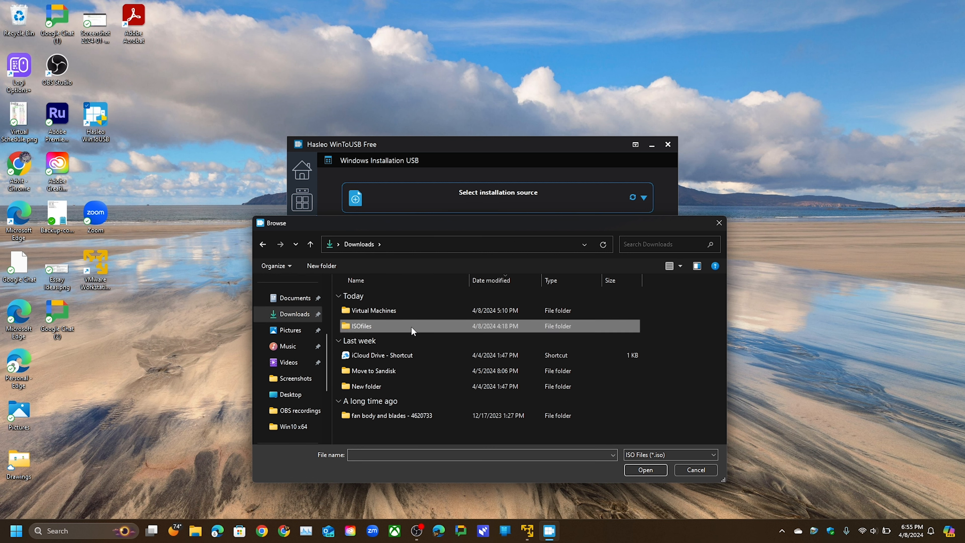
double_click(414, 326)
double_click(416, 309)
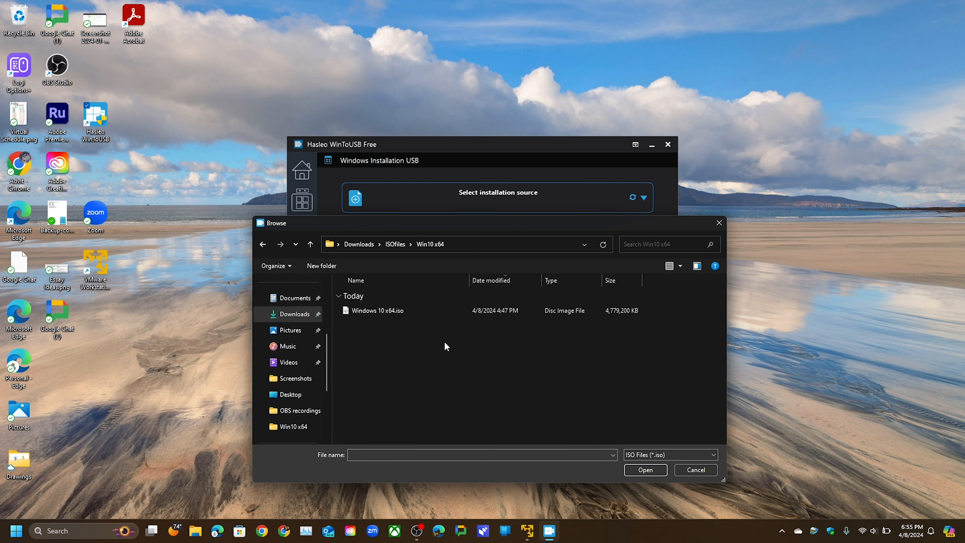
double_click(434, 312)
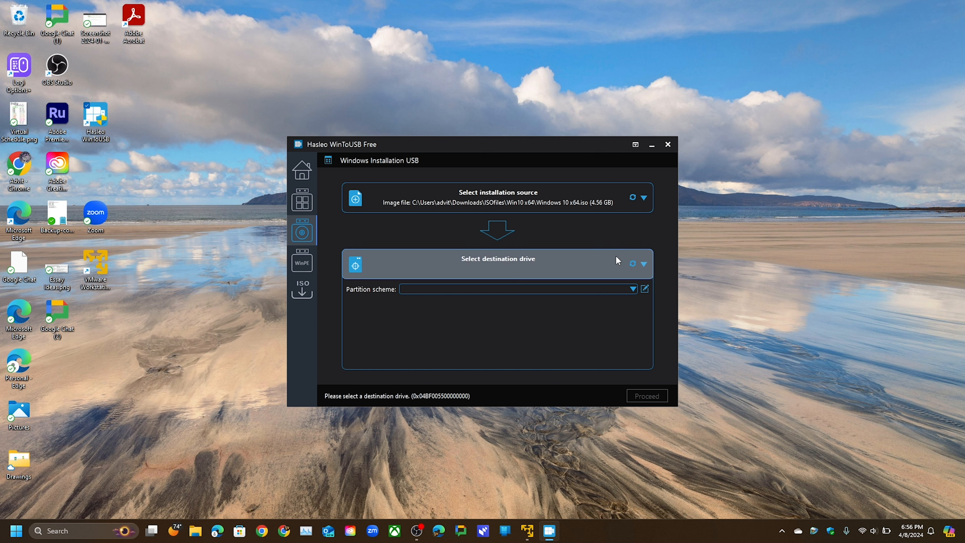
- Refresh the destination drives, choose Disk 1: Generic-SD/MMC, and close the USB creator without proceeding
left_click(631, 263)
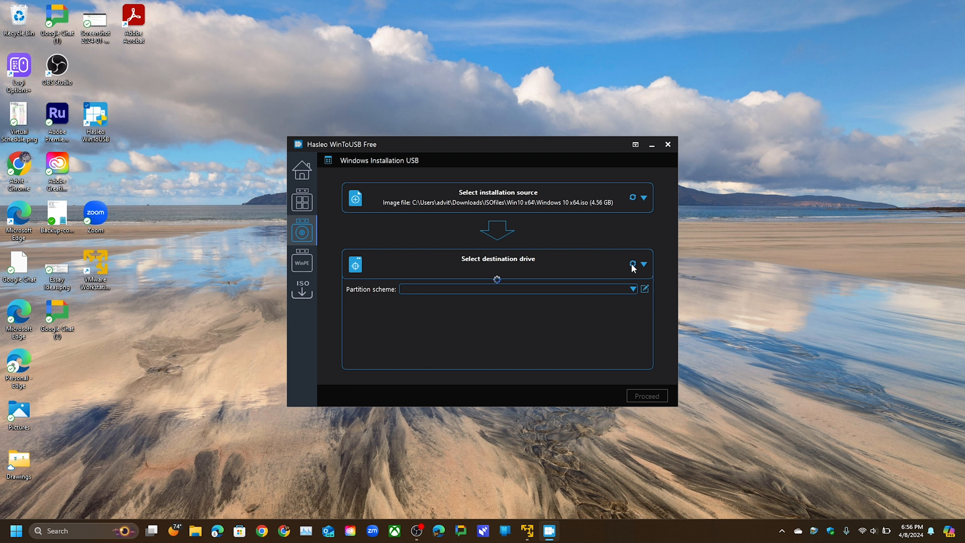
left_click(595, 266)
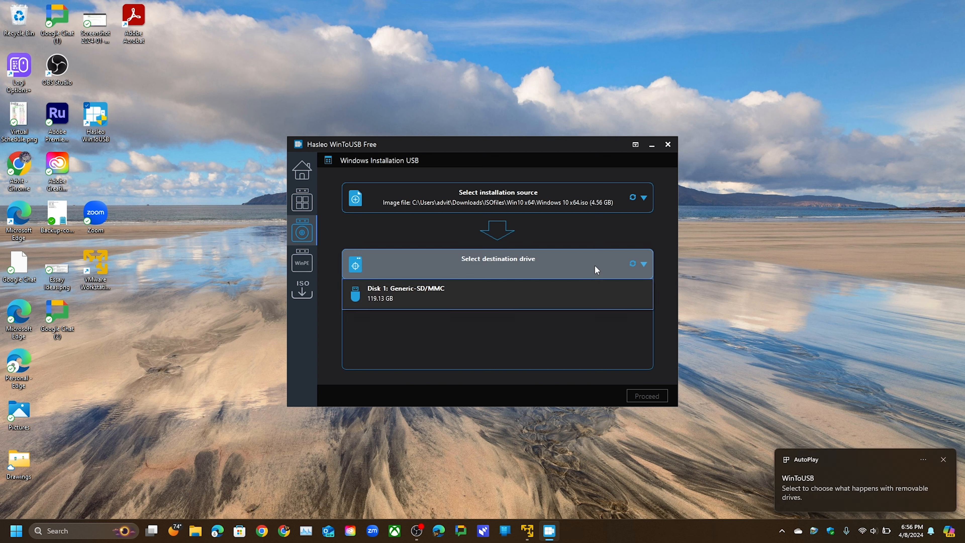
left_click(582, 300)
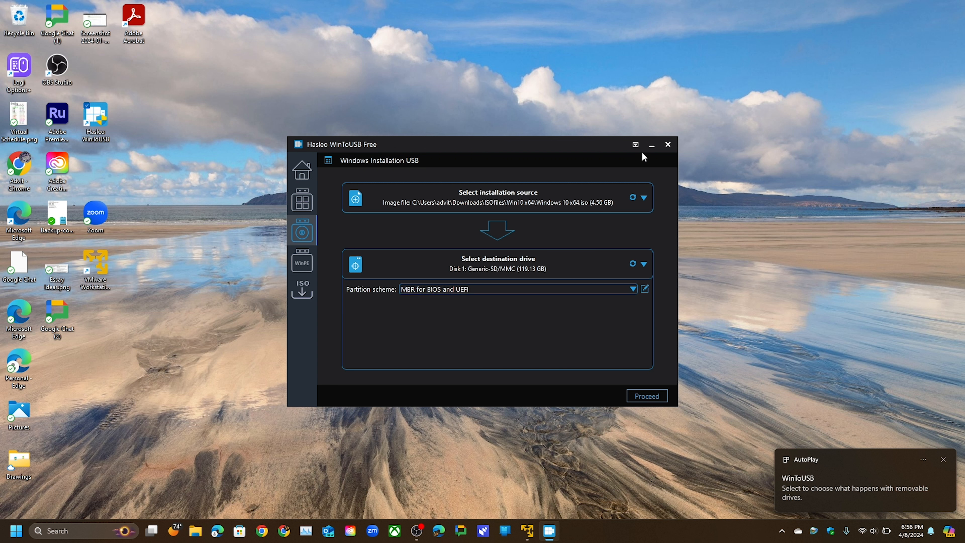
left_click(667, 144)
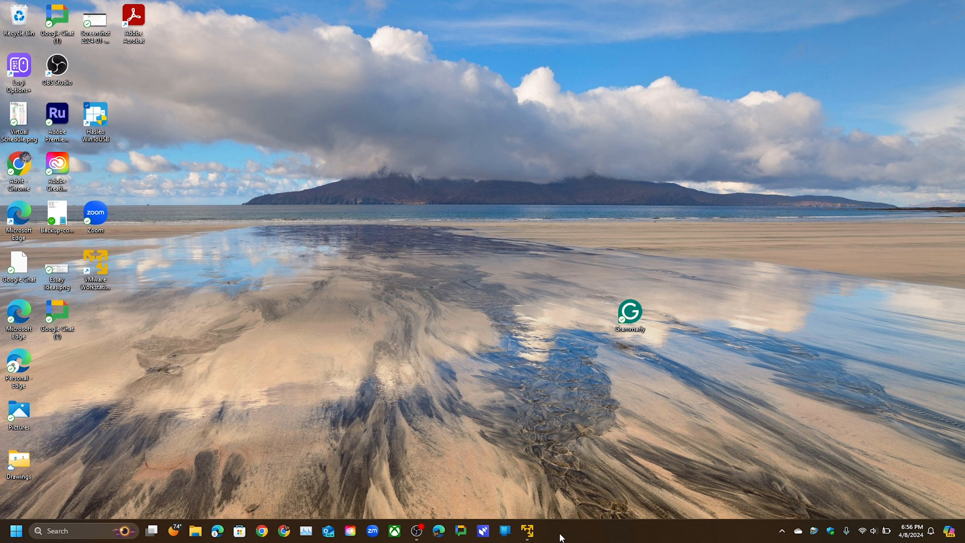
- Switch to VMware Workstation 17 Player and begin a new virtual machine from the Windows 10 x64 installer disc image
left_click(525, 538)
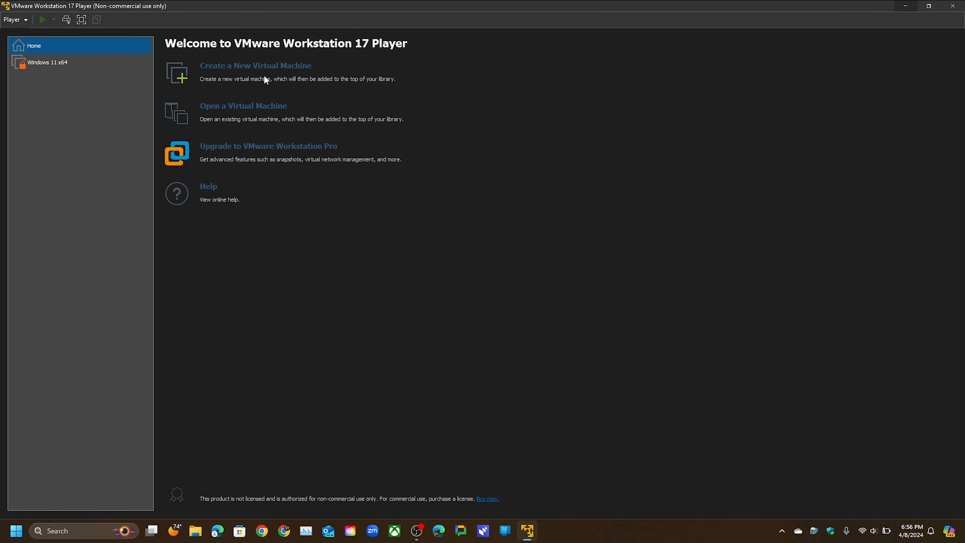
left_click(269, 67)
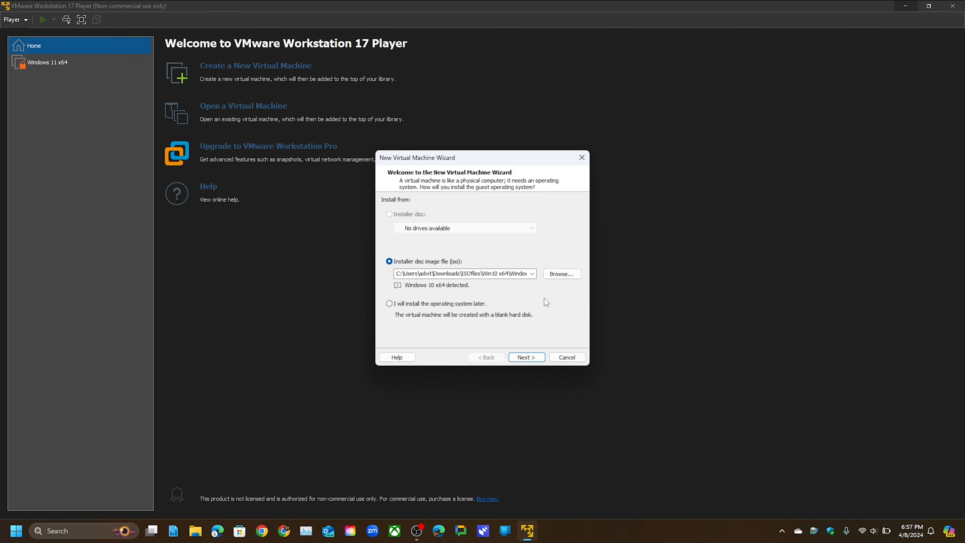
left_click(527, 359)
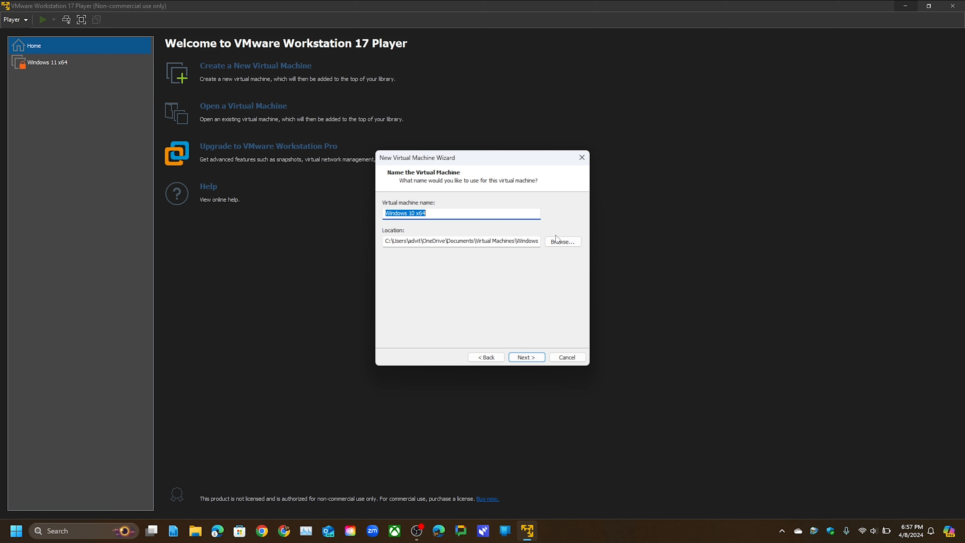
- Set the virtual machine's location to the Windows 10 x64 folder inside Downloads\Virtual Machines
left_click(562, 242)
scroll(477, 266, "down", 3)
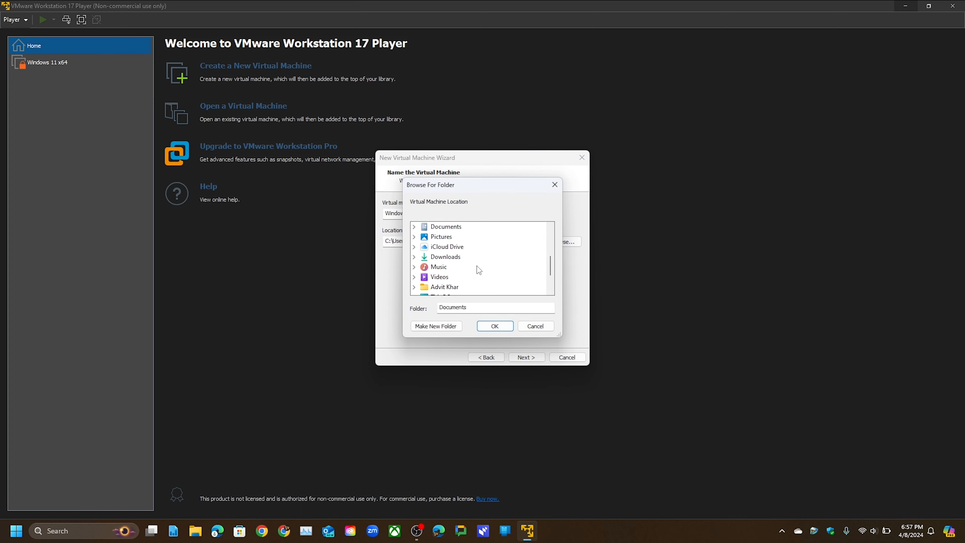
left_click(430, 258)
scroll(431, 260, "down", 1)
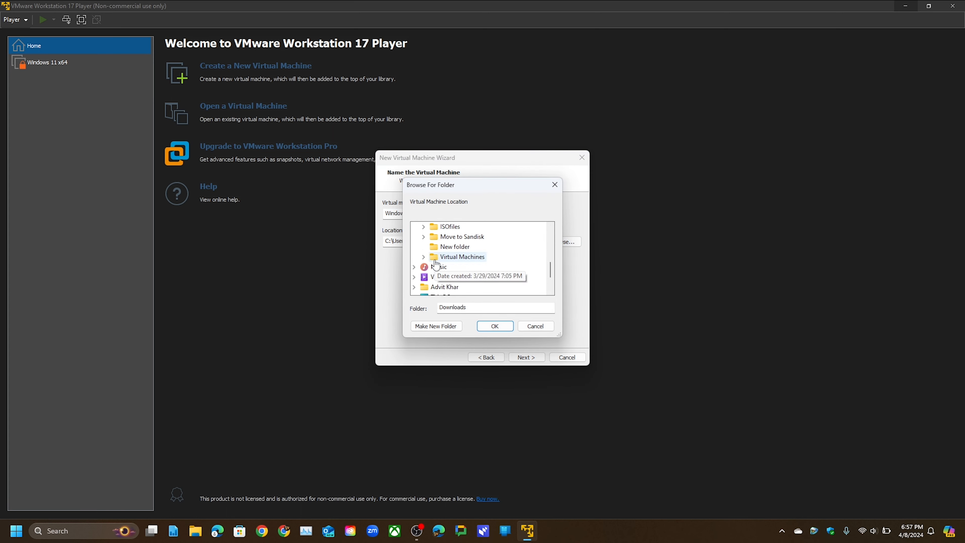
left_click(443, 257)
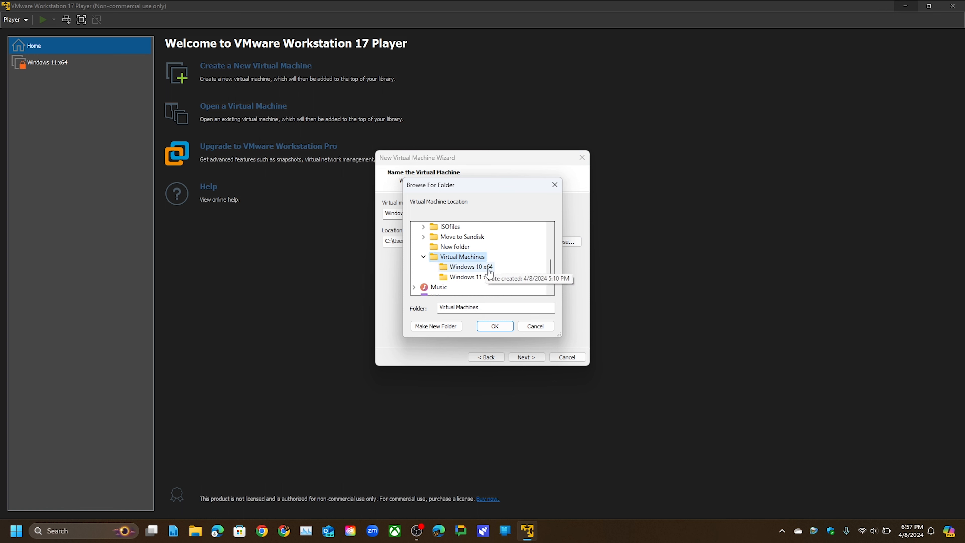
left_click(485, 266)
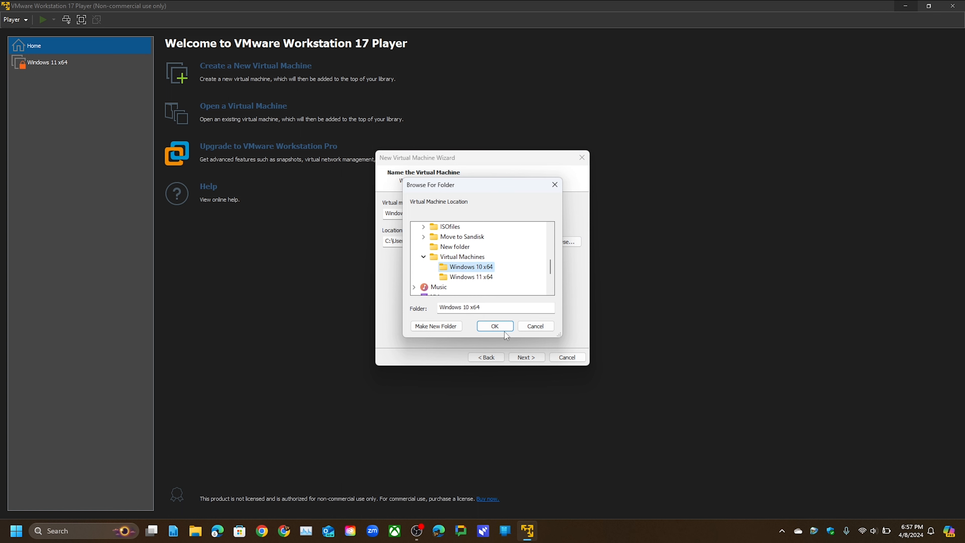
left_click(498, 326)
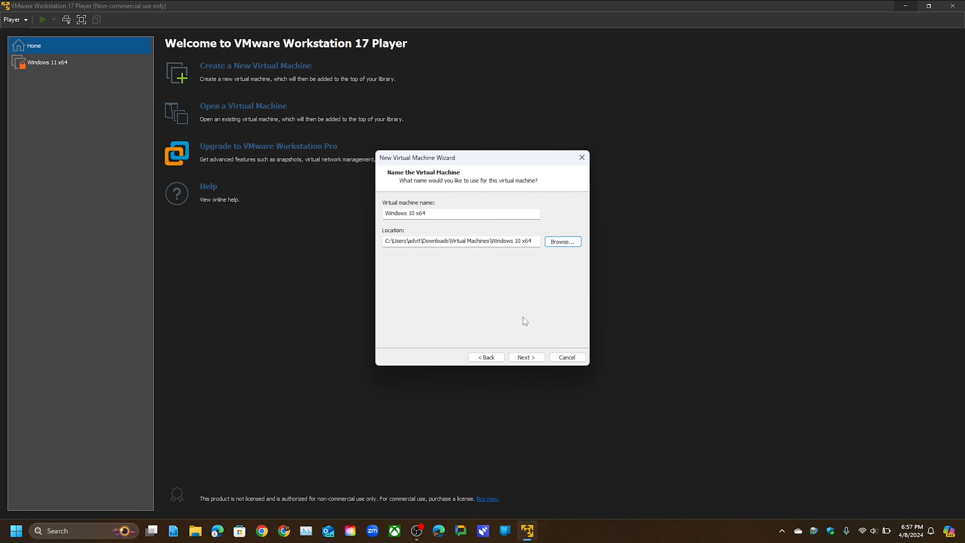
- Accept the virtual machine's name and location, and set its maximum disk size to 35 GB
left_click(530, 357)
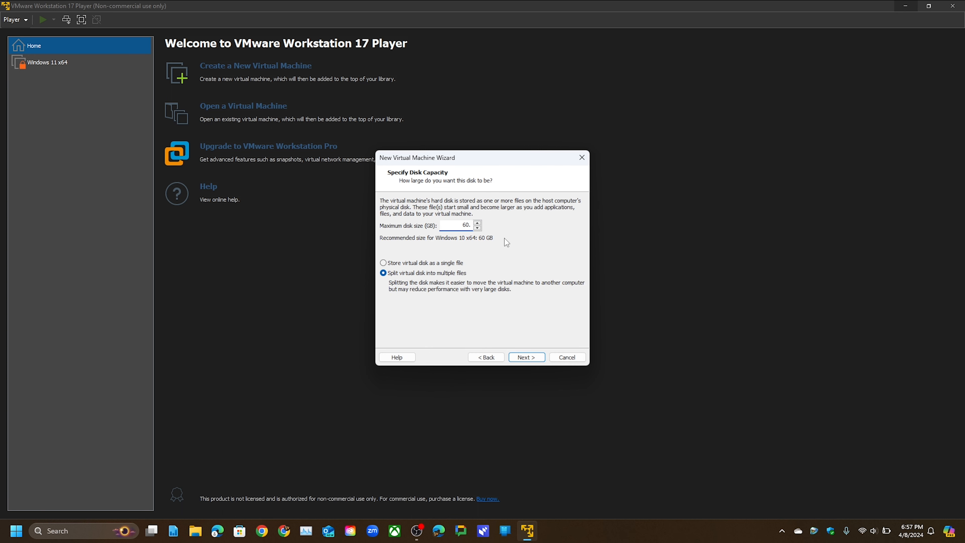
type("35.")
left_click(530, 357)
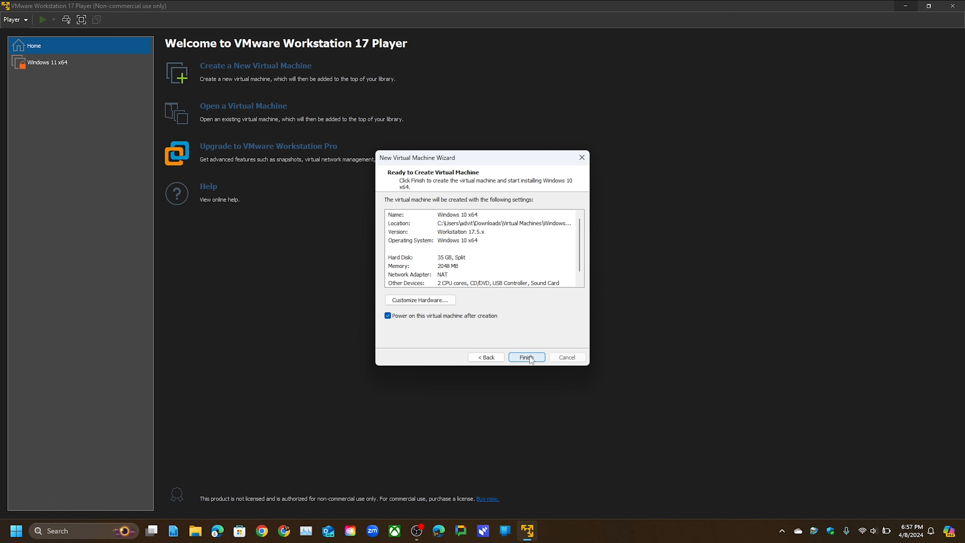
- Customize the virtual machine's hardware, setting its memory to 6144 MB
left_click(440, 300)
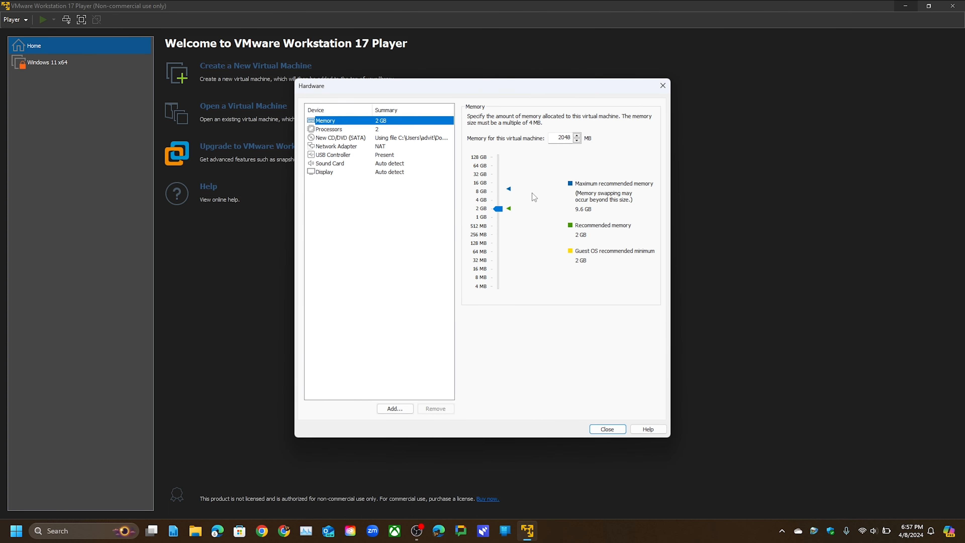
double_click(570, 137)
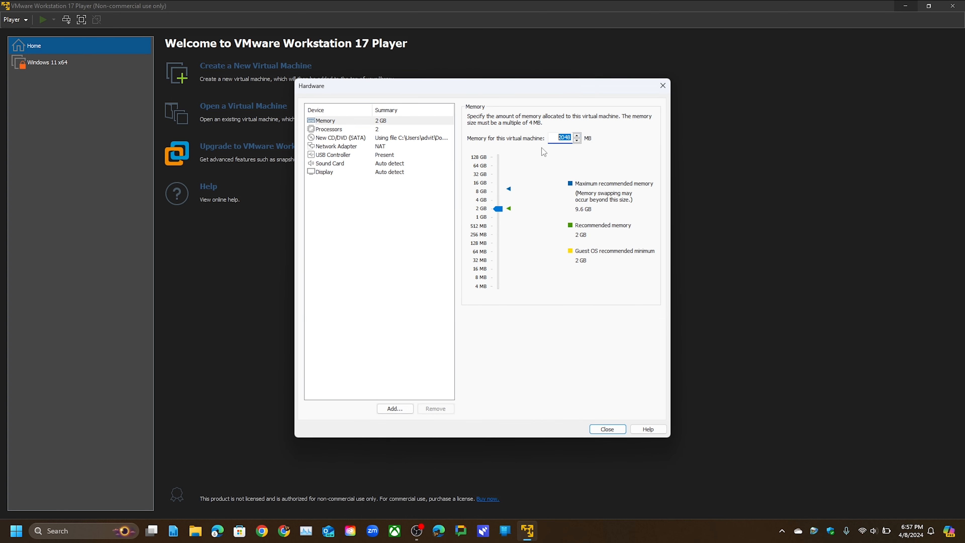
type("6144")
- Set the number of processor cores to 4 and finish creating the virtual machine
left_click(397, 129)
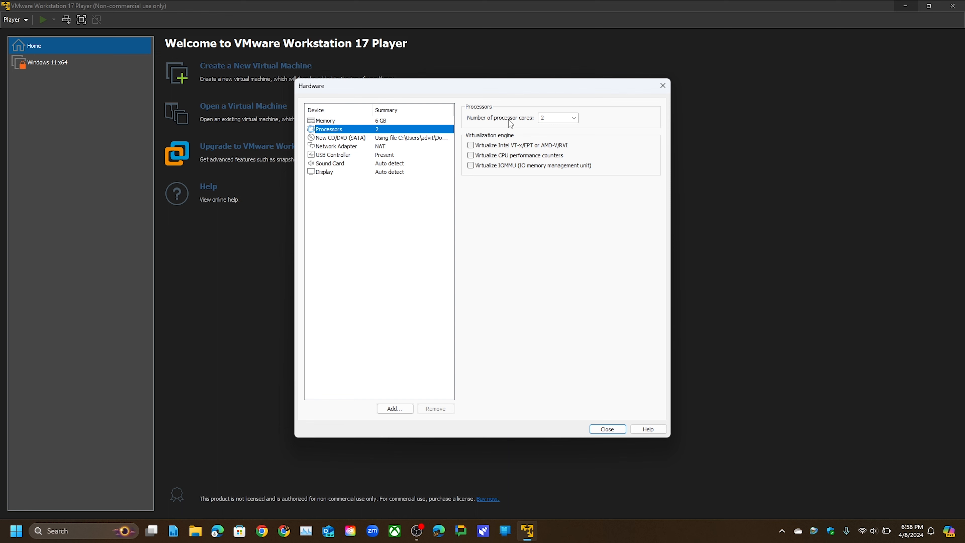
left_click(573, 118)
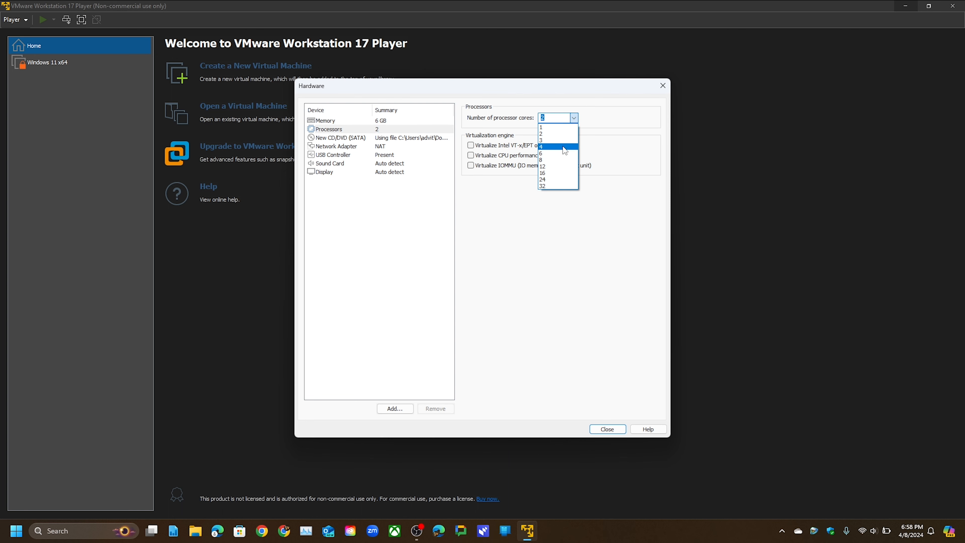
left_click(556, 151)
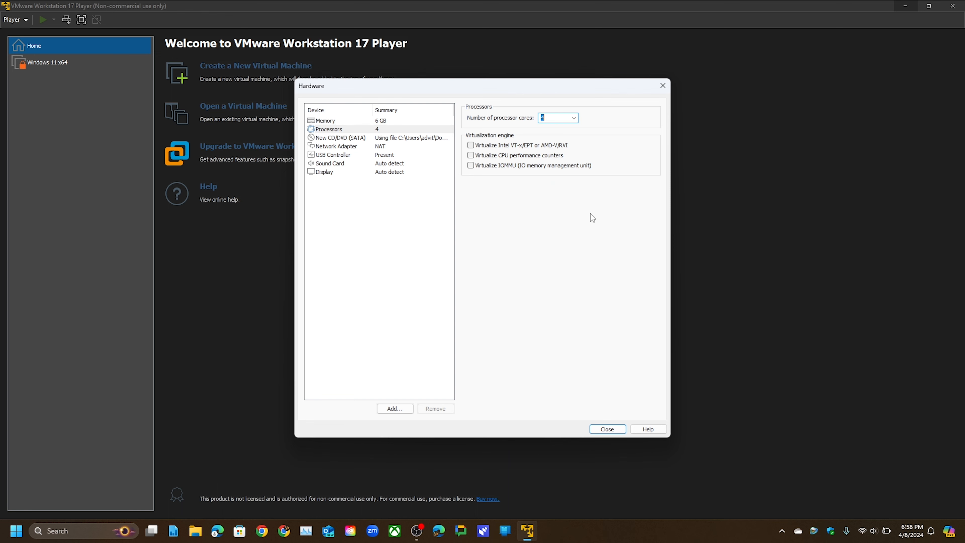
left_click(611, 432)
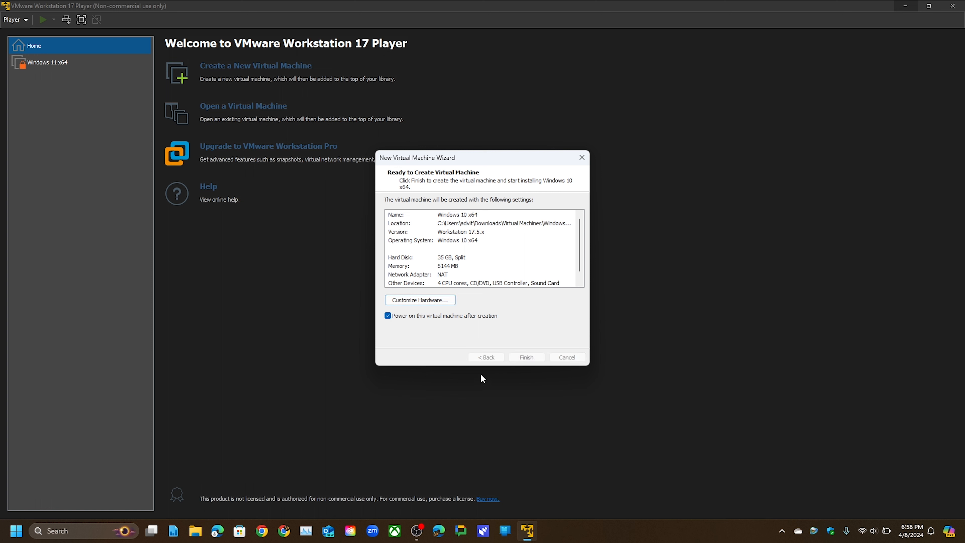
left_click(526, 357)
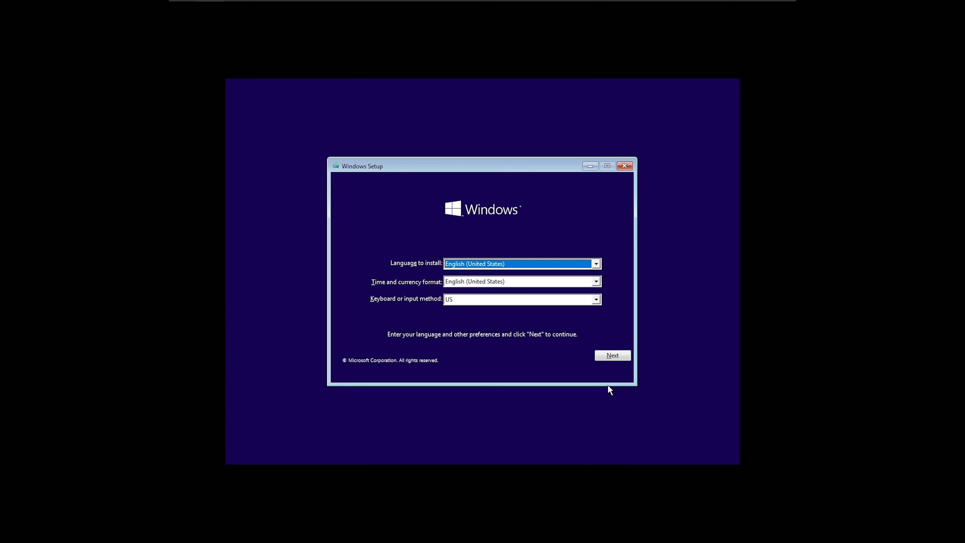
- Start the Windows installation with the default language settings and no product key, selecting the Windows 10 Pro edition
left_click(619, 356)
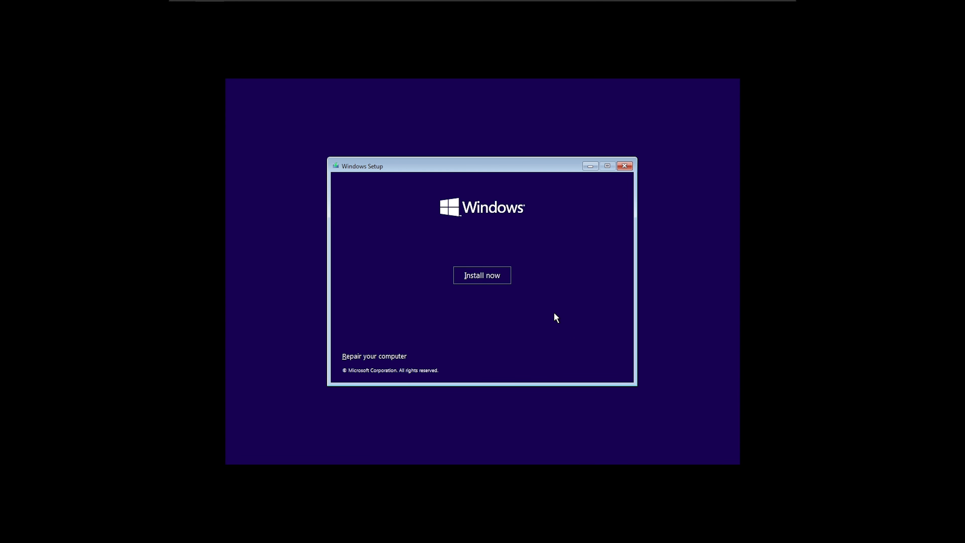
left_click(487, 282)
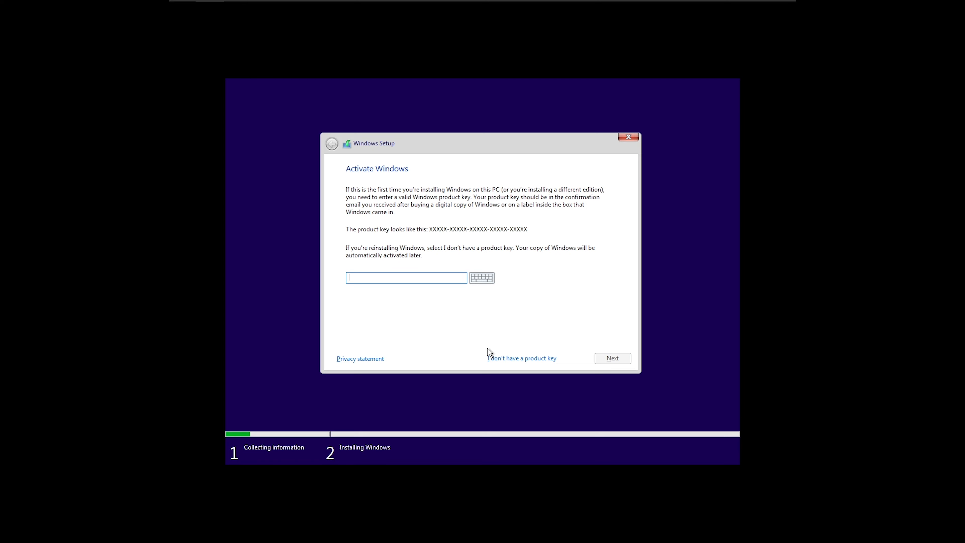
left_click(520, 359)
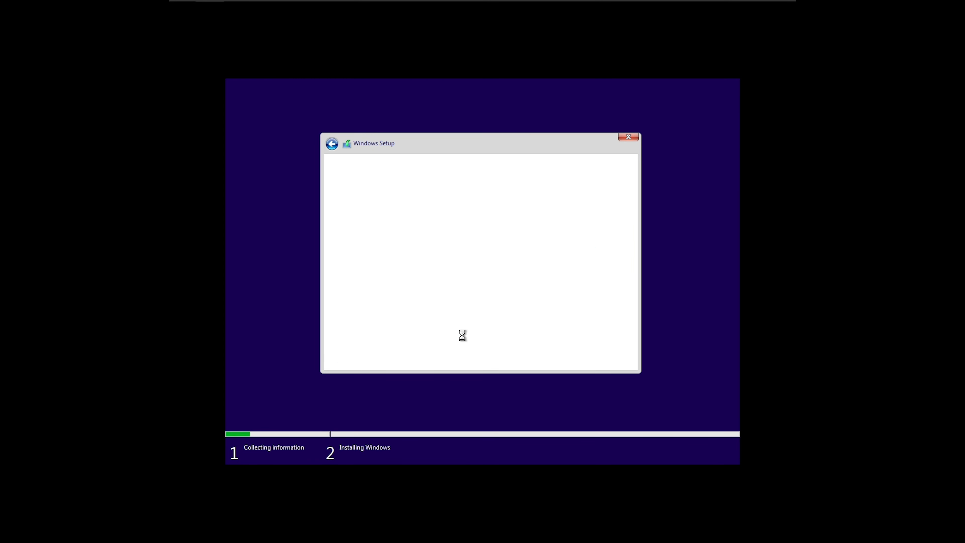
left_click(404, 251)
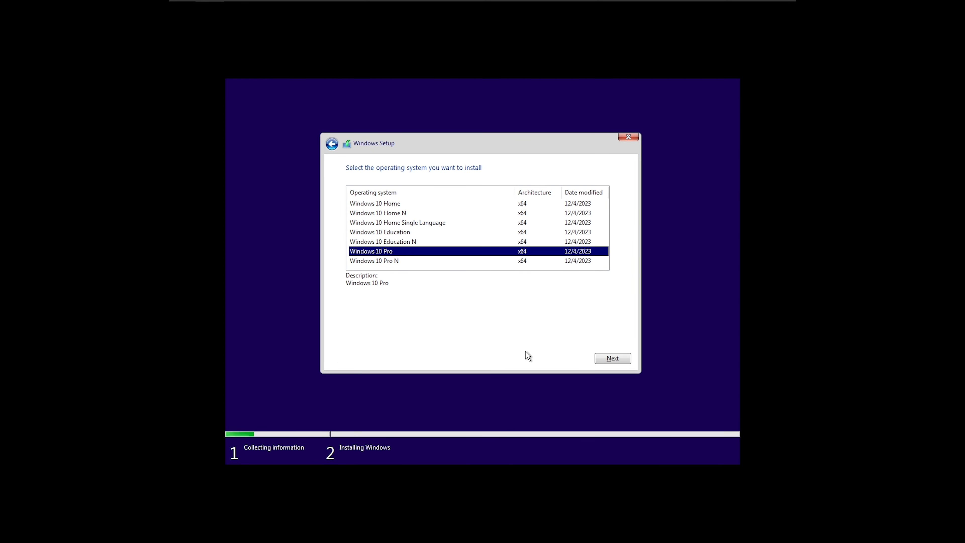
key("Return")
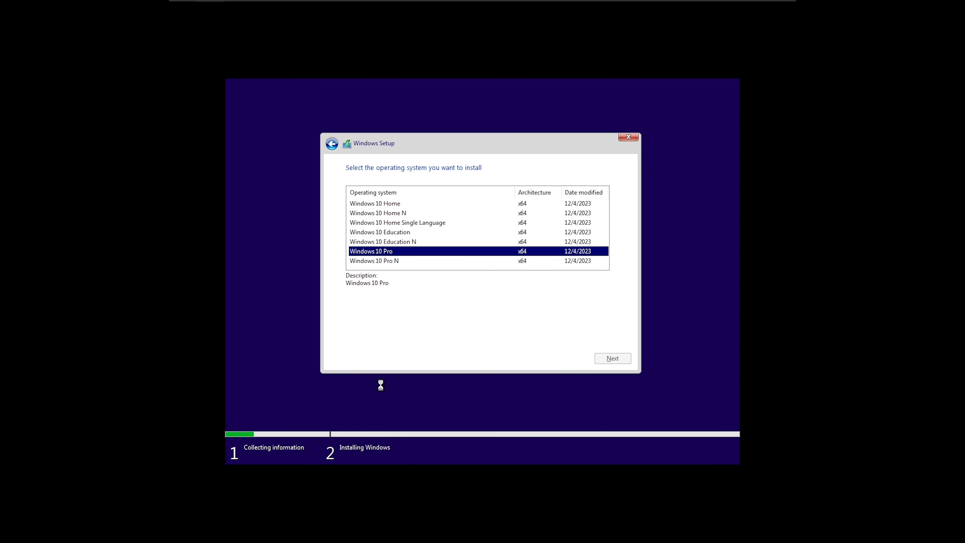
- Accept the license terms, and look at the custom installation's drive list before returning to the installation type choice
left_click(385, 339)
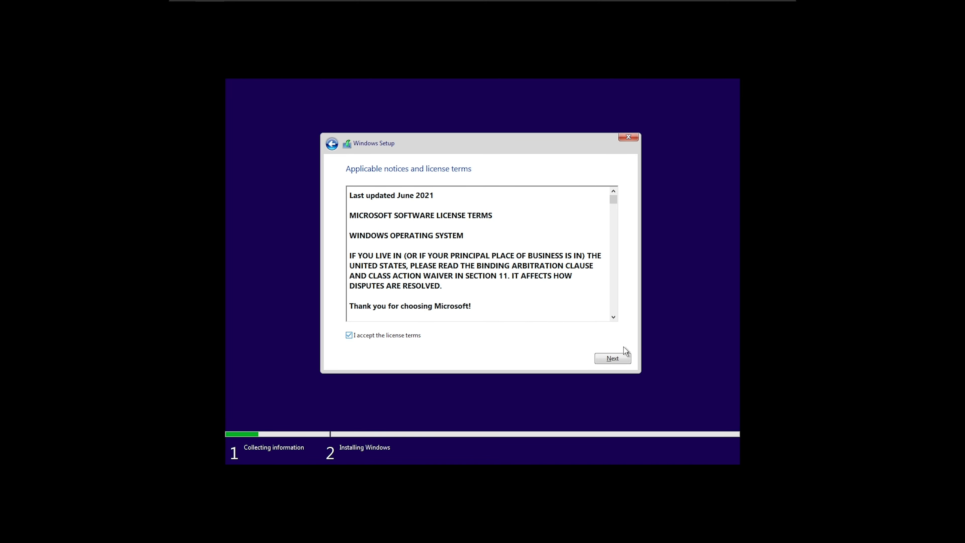
left_click(622, 359)
left_click(480, 279)
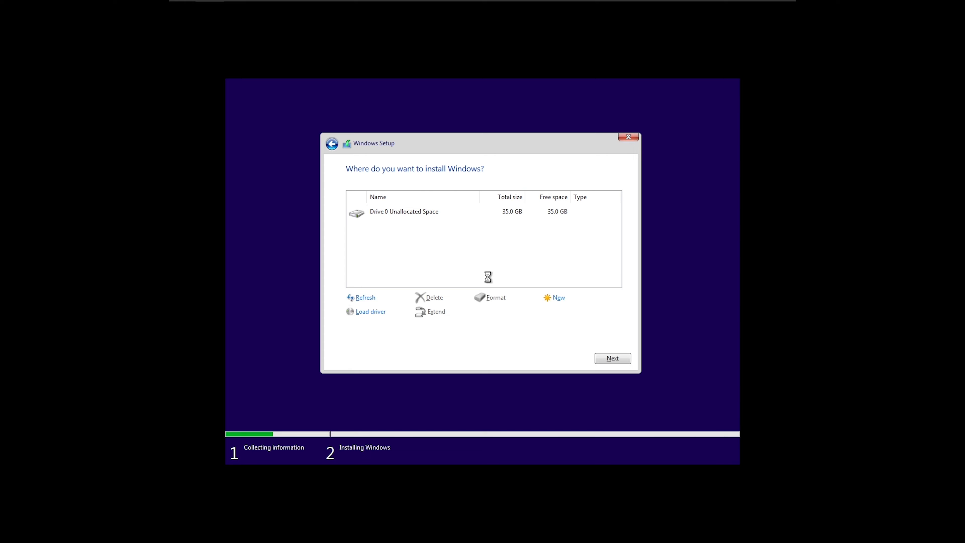
left_click(330, 144)
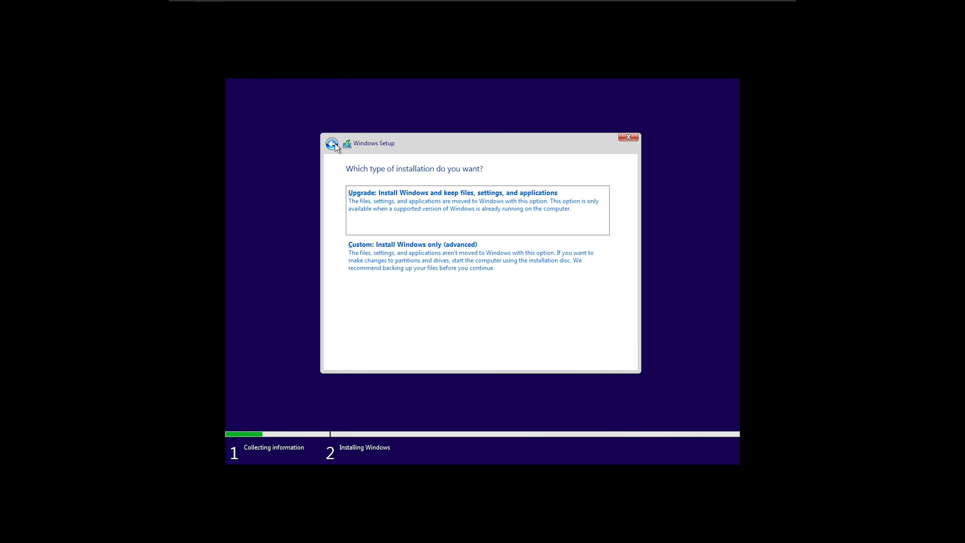
- Try the Upgrade installation type, return to the choice, and start a custom Windows-only installation on Drive 0 Unallocated Space
left_click(415, 190)
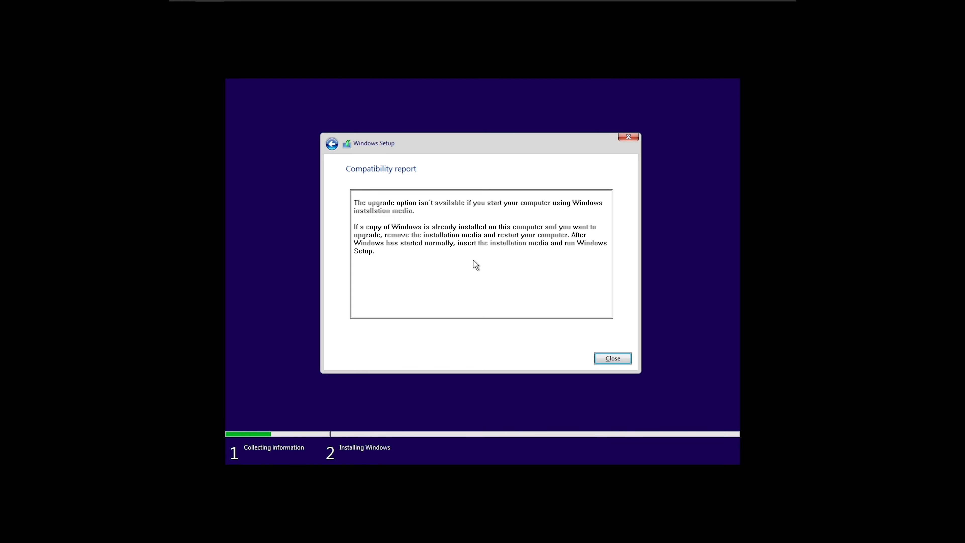
left_click(331, 144)
left_click(427, 249)
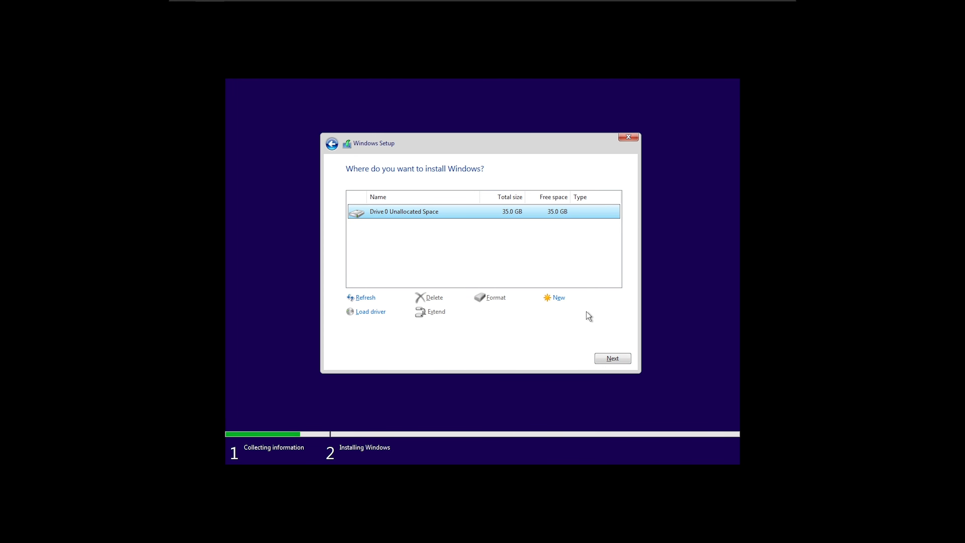
left_click(607, 357)
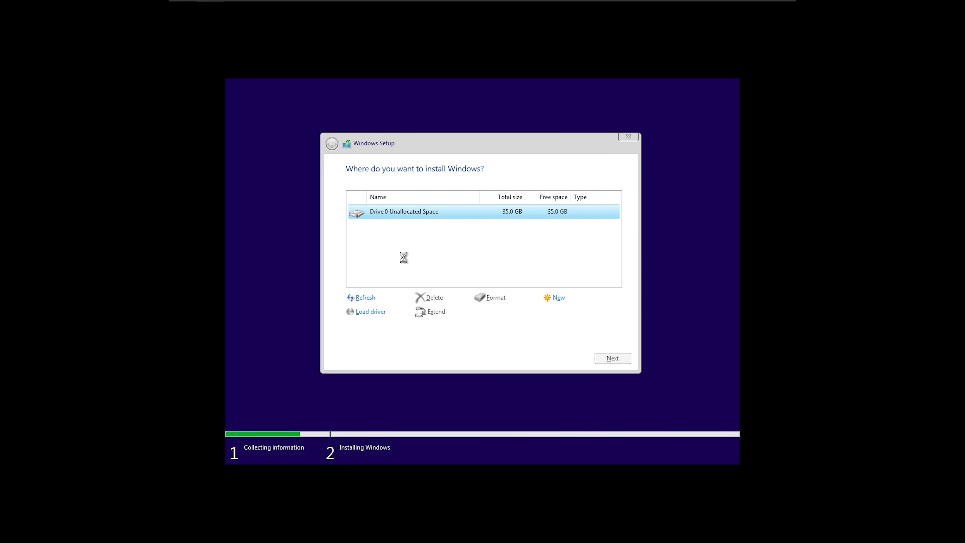
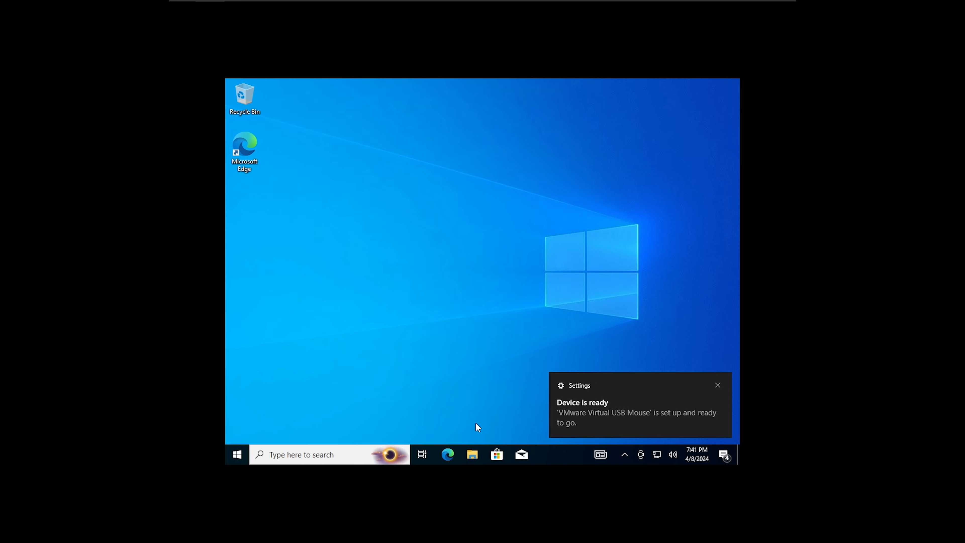
- Open the VMware Tools DVD drive (D:) in File Explorer and launch its setup application, allowing it to make changes
left_click(472, 456)
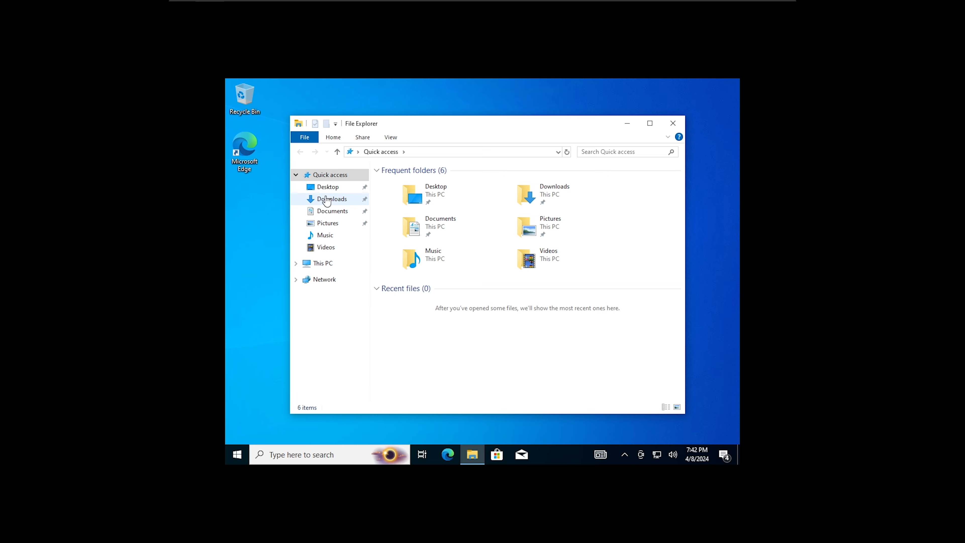
left_click(326, 201)
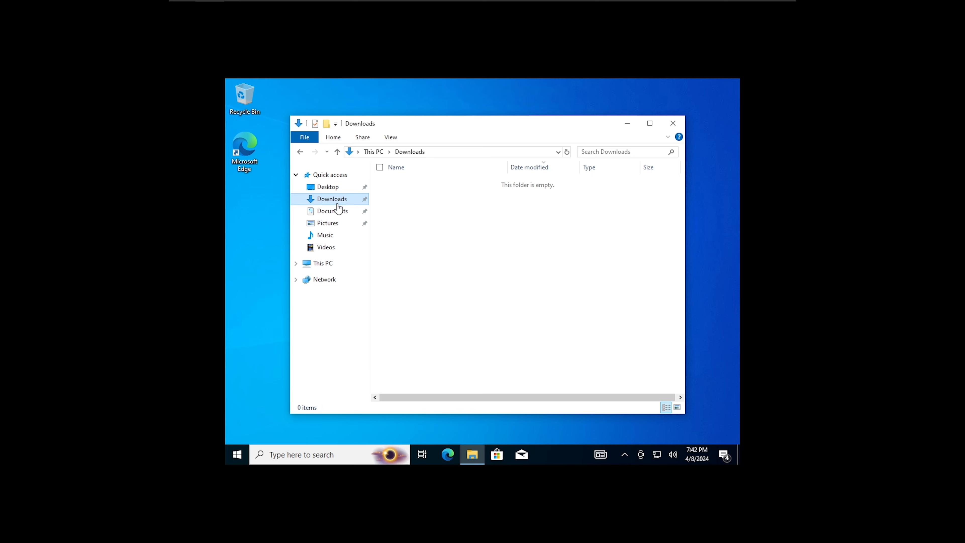
left_click(296, 264)
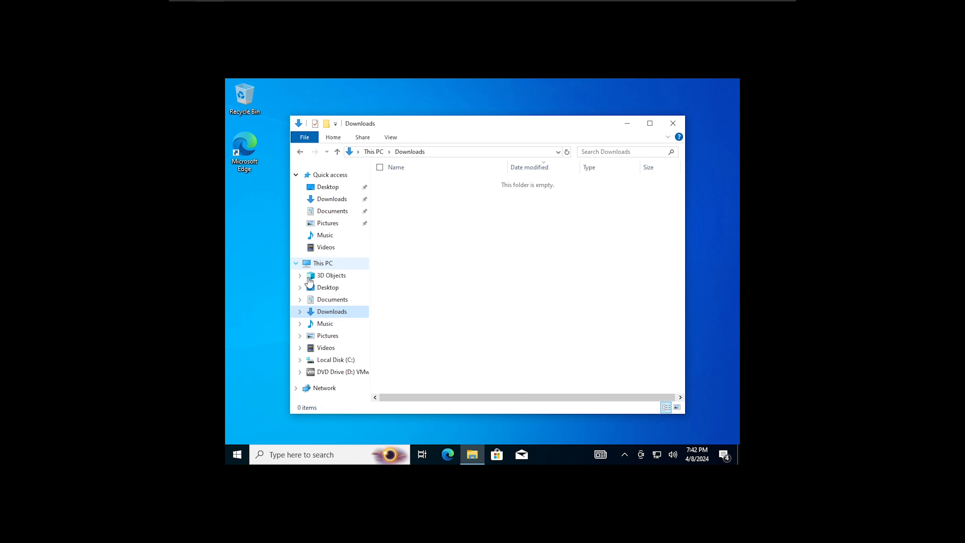
left_click(337, 371)
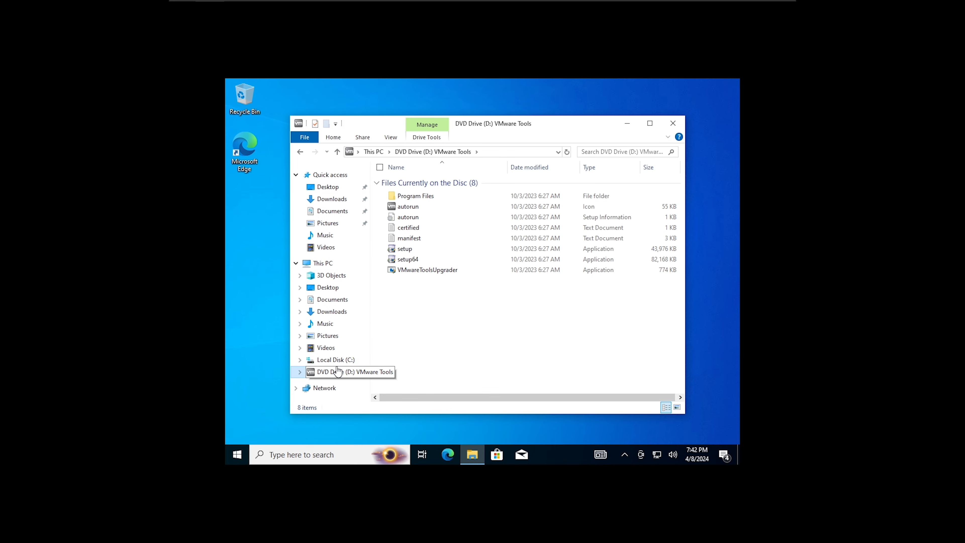
double_click(441, 251)
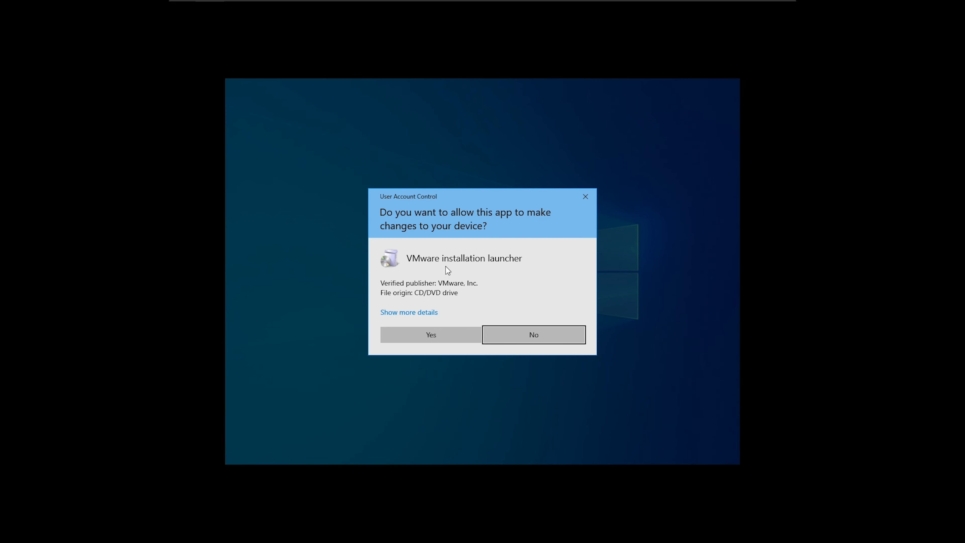
left_click(416, 334)
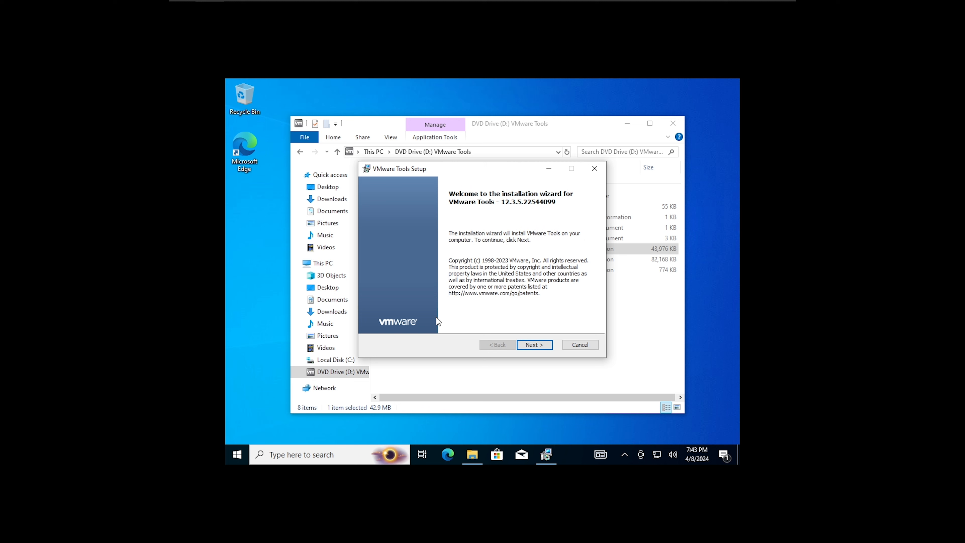
- Install VMware Tools with the Typical setup type, finish the wizard, and restart the virtual machine
left_click(533, 347)
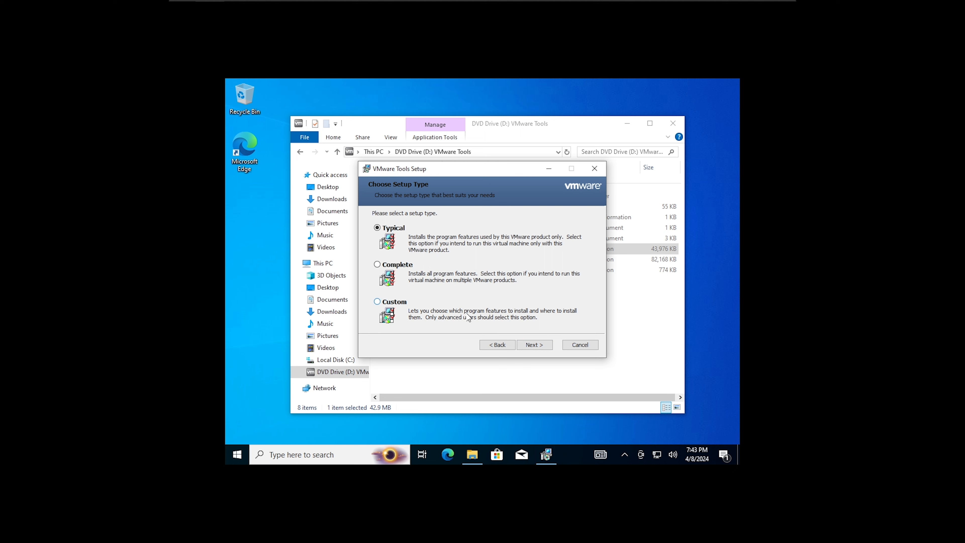
left_click(537, 348)
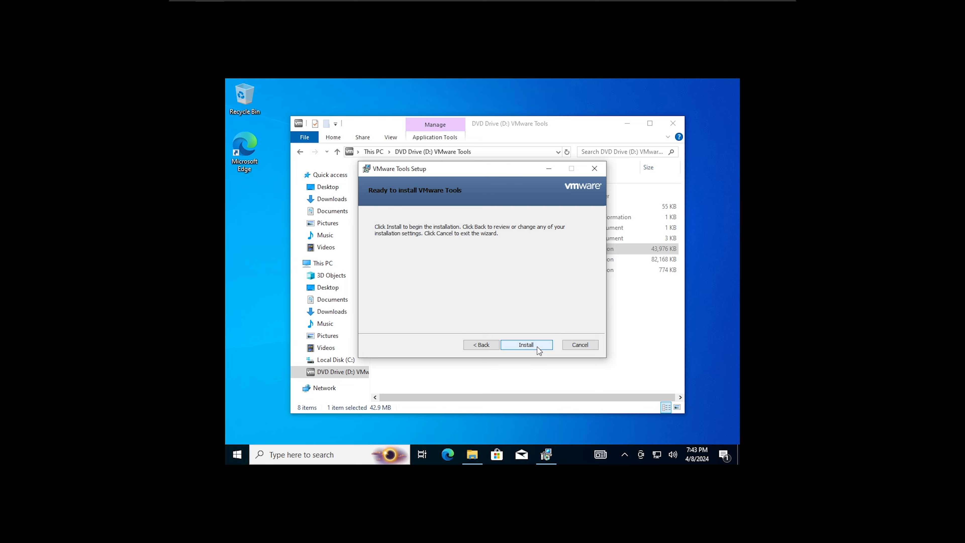
left_click(538, 348)
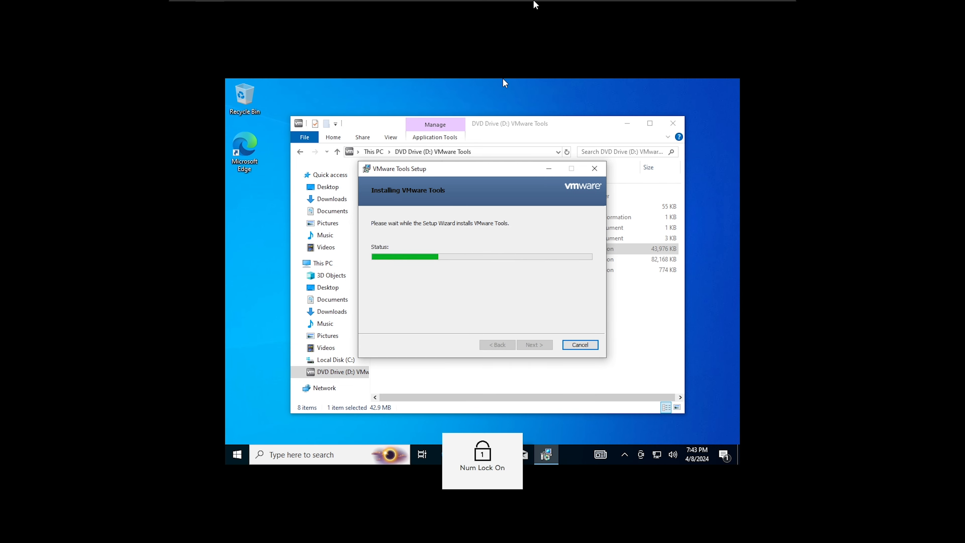
mouse_move(702, 3)
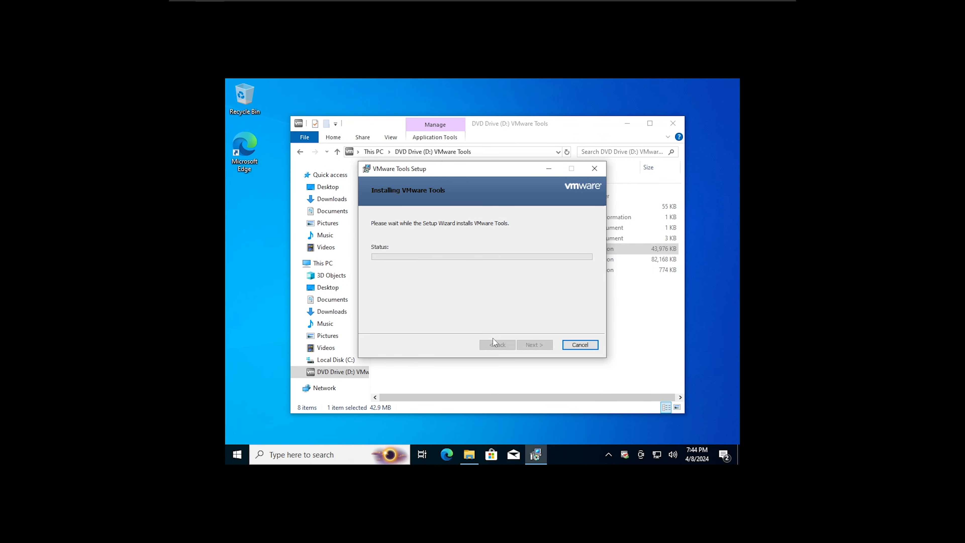
left_click(523, 344)
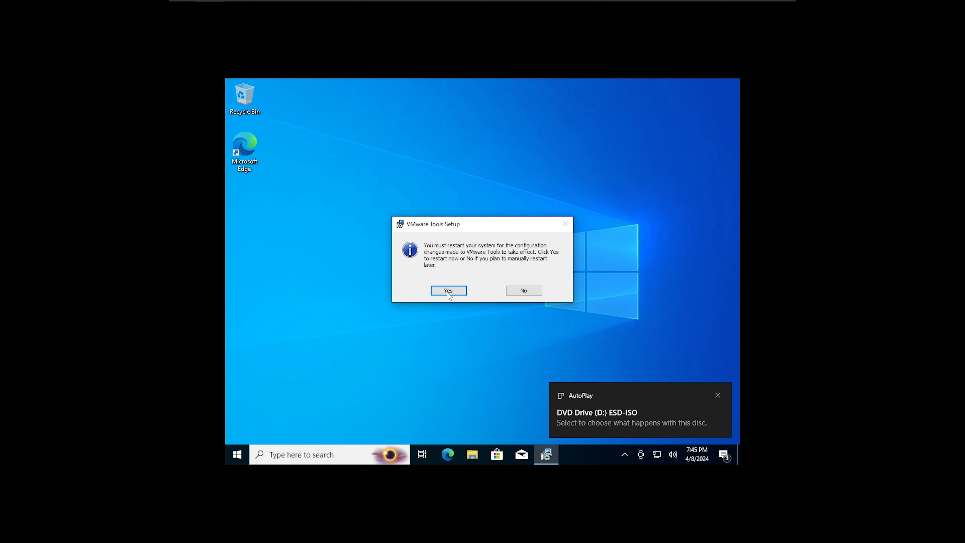
left_click(449, 291)
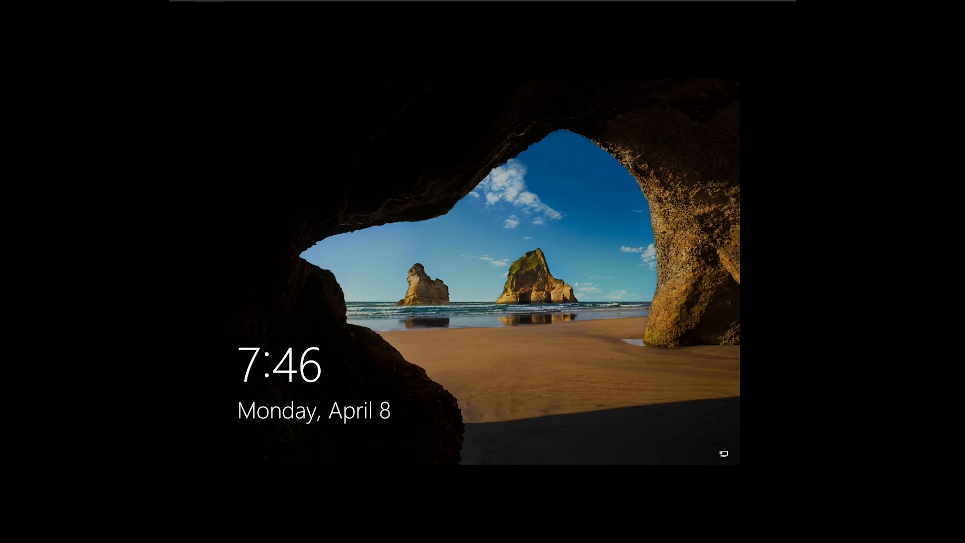
- Dismiss the lock screen and sign in to Windows by entering the account password
key("Return")
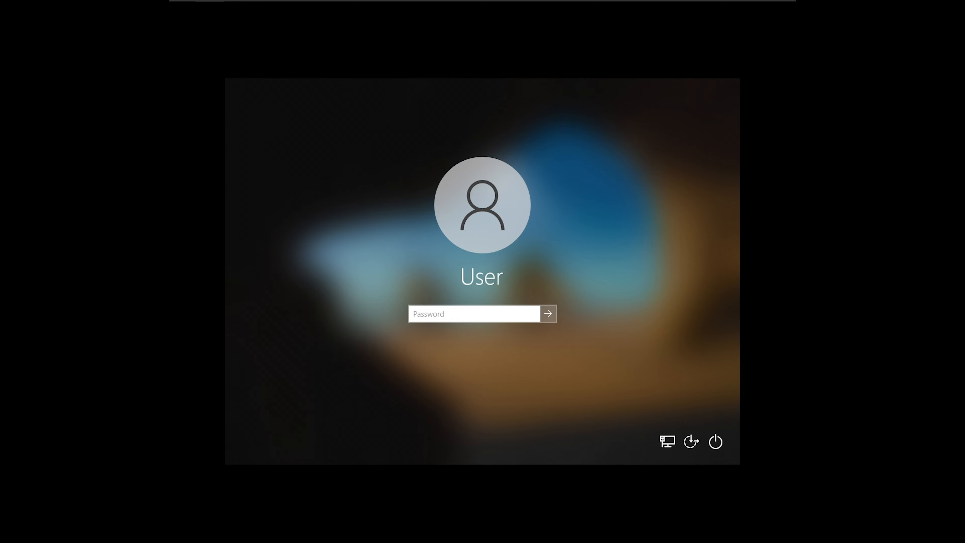
type("********")
key("Return")
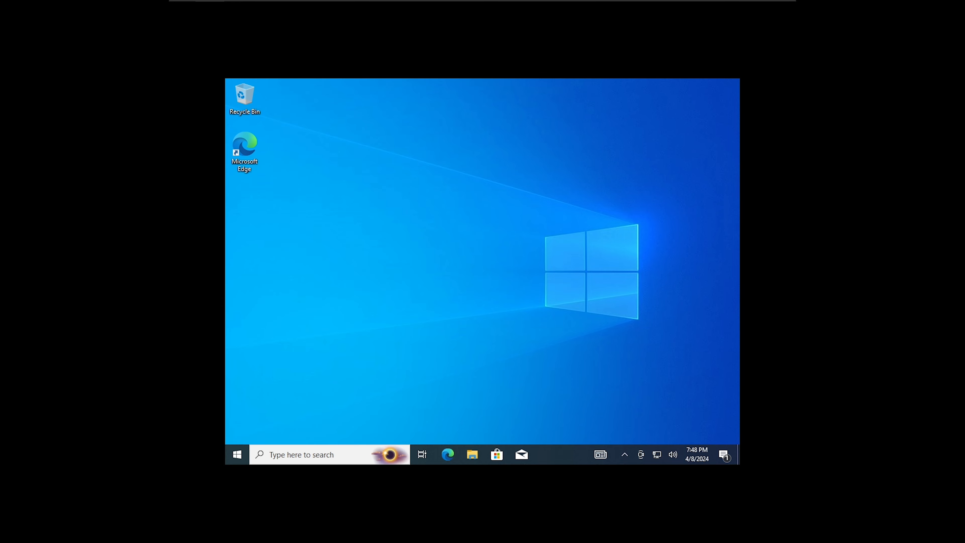
mouse_move(278, 5)
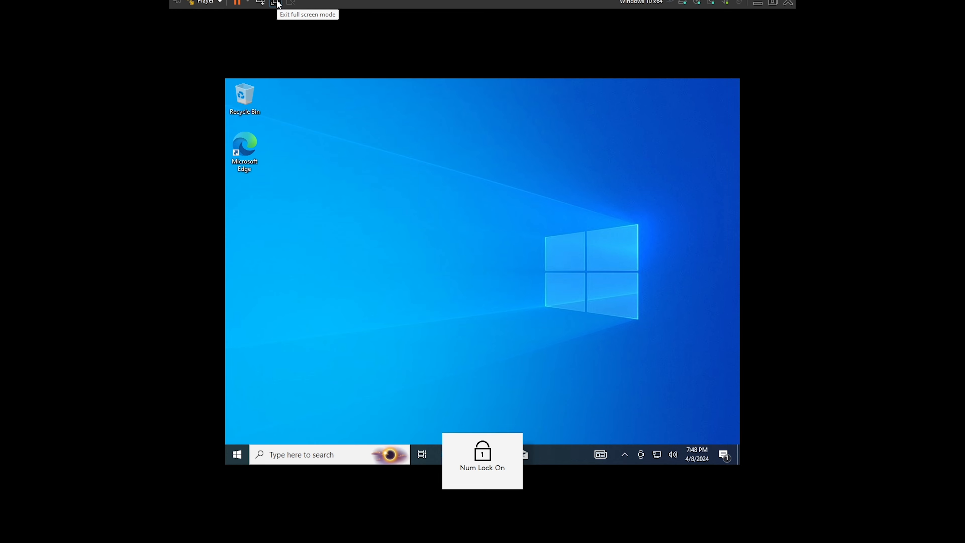
left_click(208, 6)
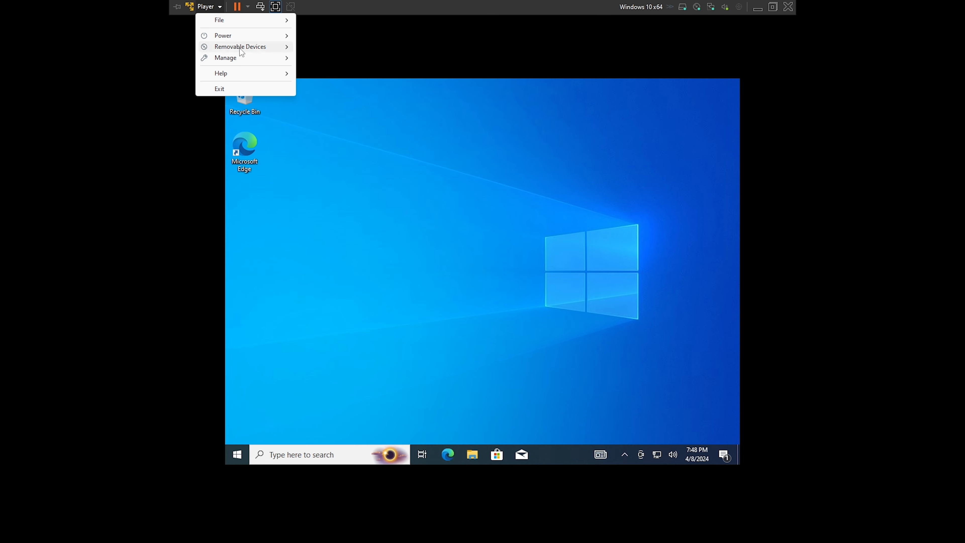
mouse_move(240, 58)
left_click(478, 348)
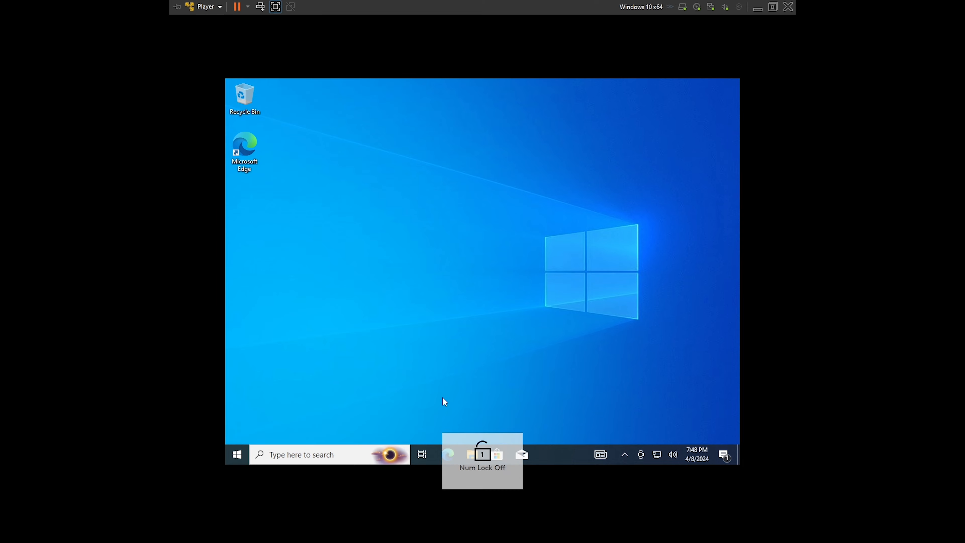
key("Num_Lock")
- Exit the virtual machine's full-screen mode and re-enter it so the guest desktop fills the whole screen
left_click(275, 8)
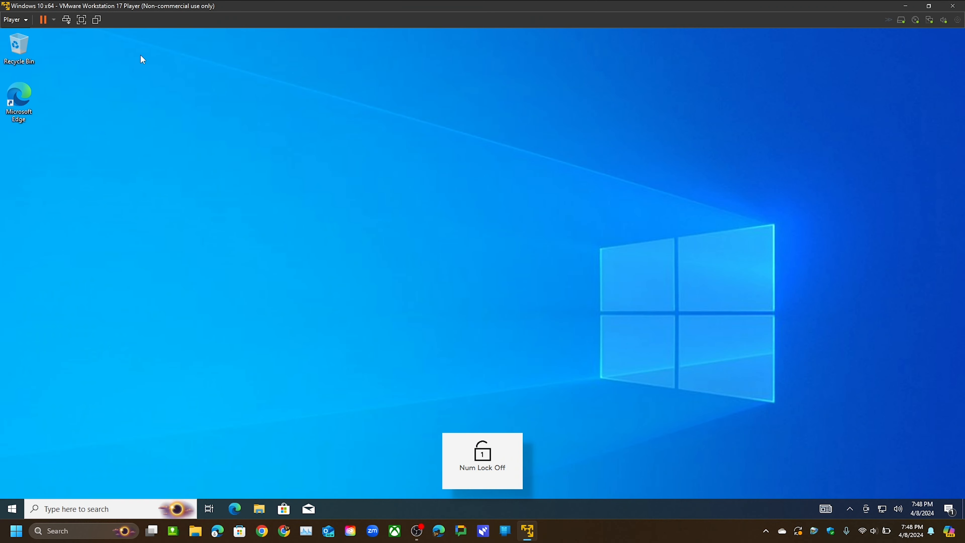
left_click(81, 20)
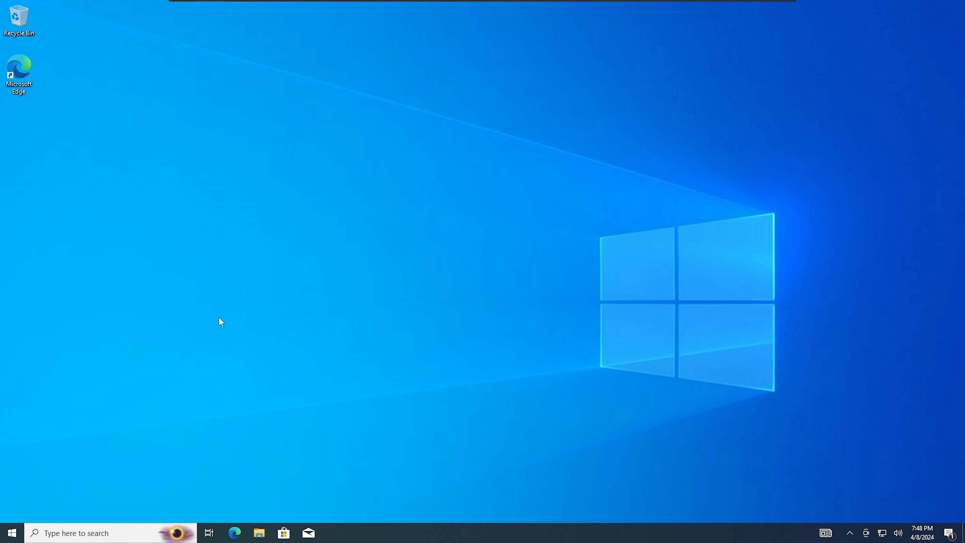
- Shut down the guest operating system, confirm the power-off, and return the virtual machine to windowed view
mouse_move(120, 4)
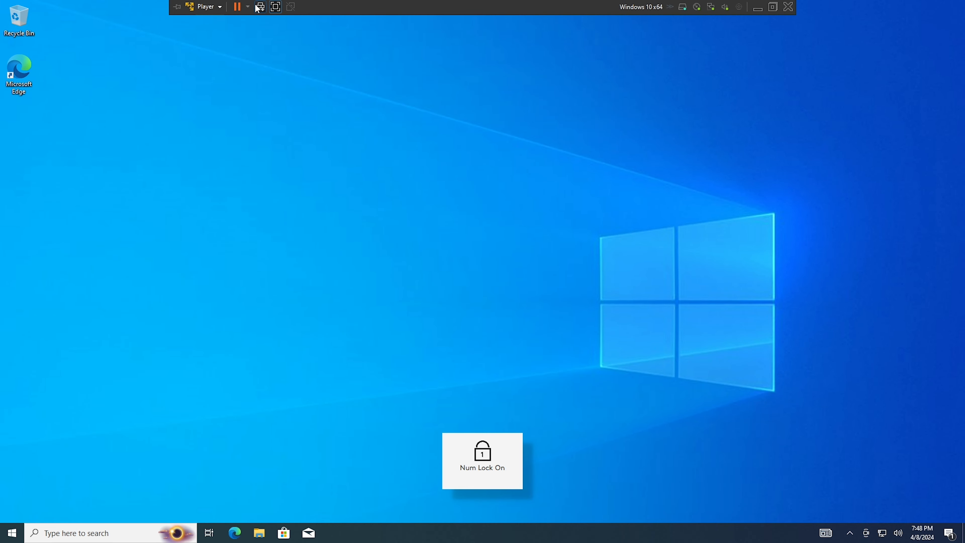
left_click(248, 7)
left_click(251, 32)
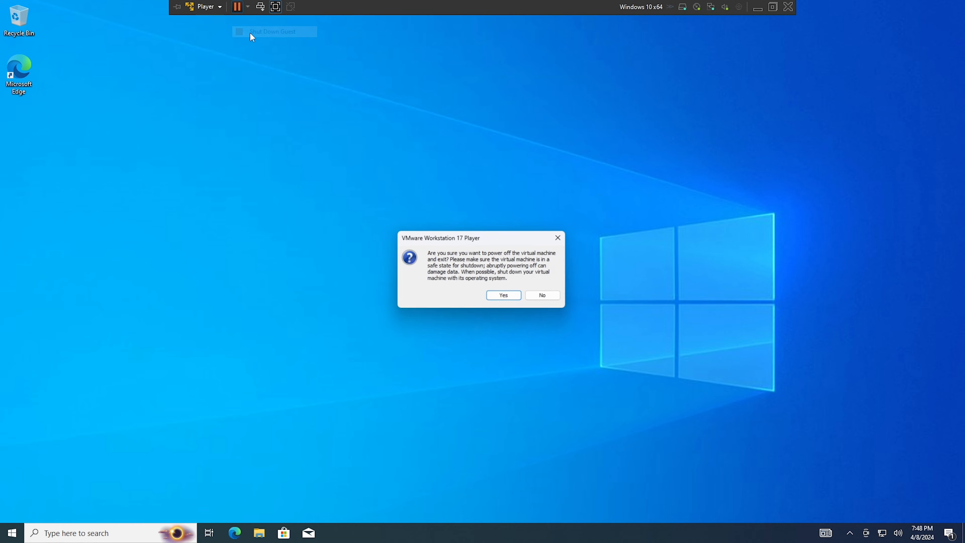
left_click(501, 297)
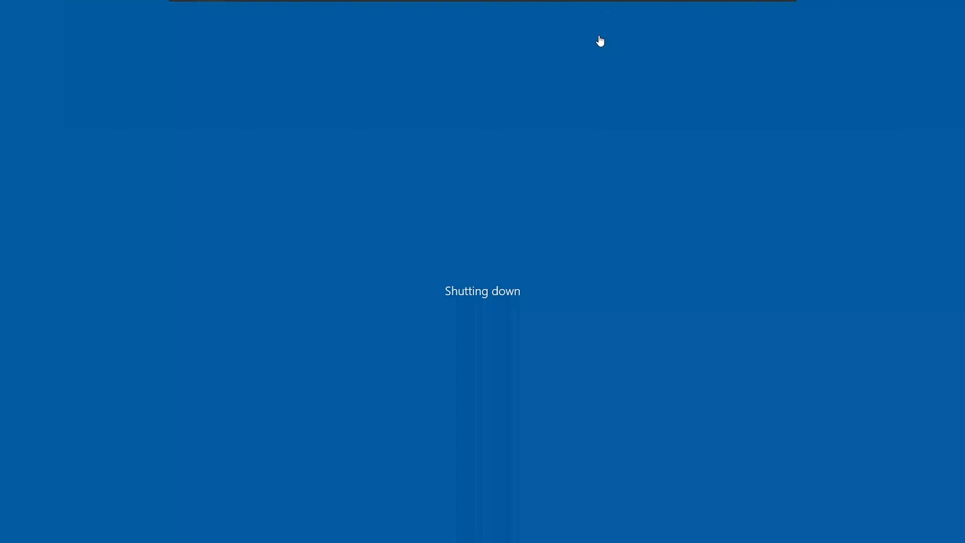
left_click(770, 6)
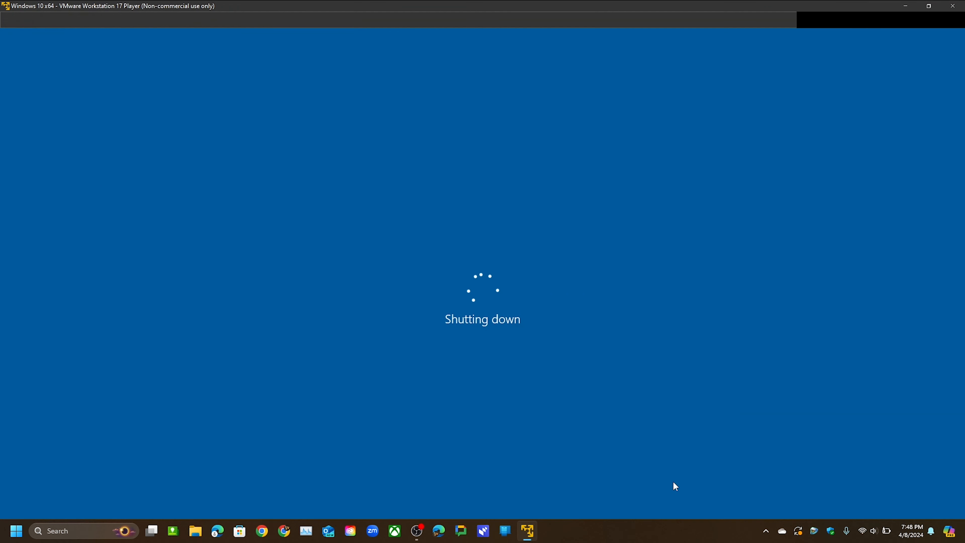